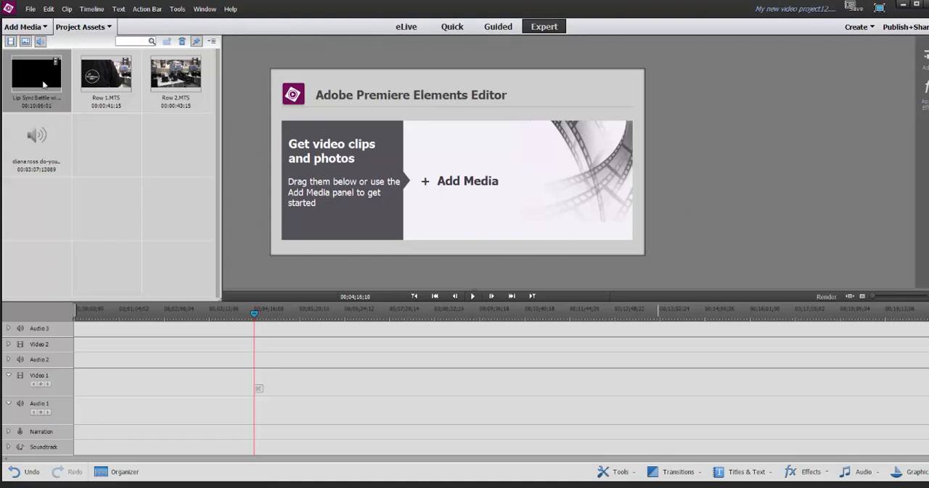
Place the Lip Sync Battle clip on the Video 1 track at the playhead and preview it to find where the song begins
left_click_drag(43, 85, 259, 390)
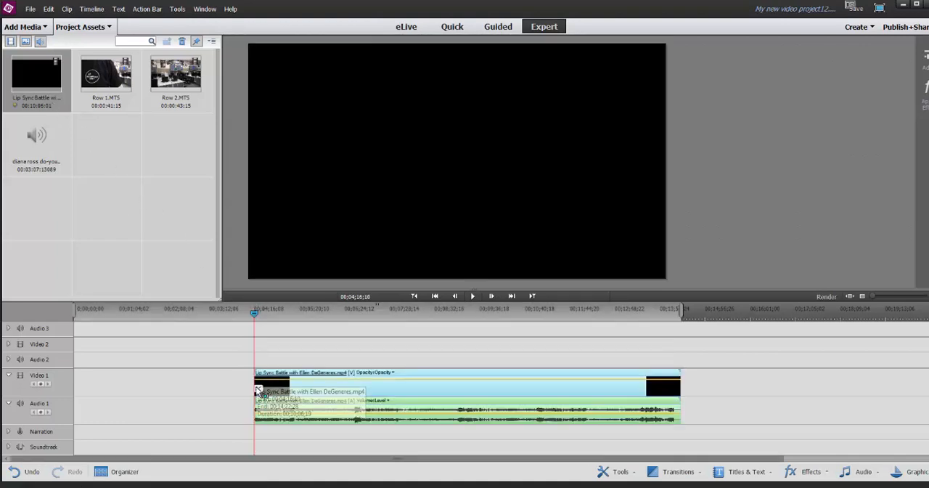
left_click_drag(255, 313, 307, 324)
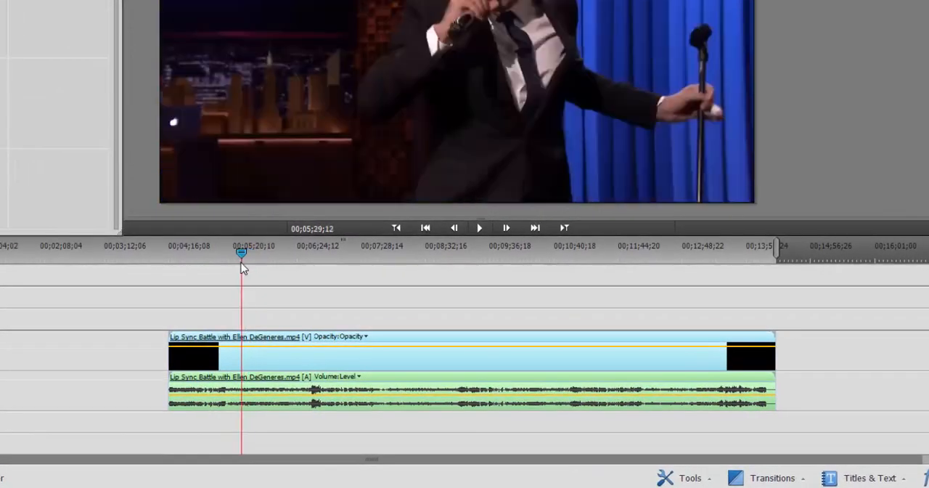
left_click_drag(243, 267, 384, 274)
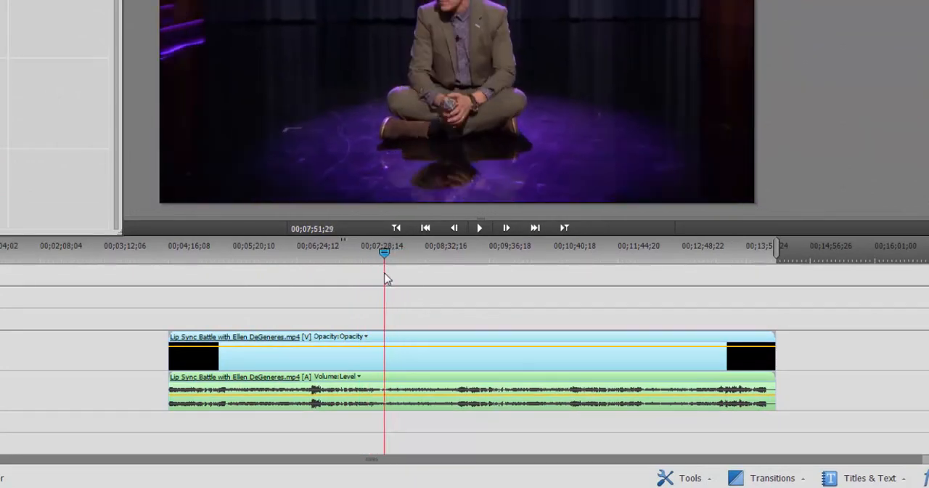
key("space")
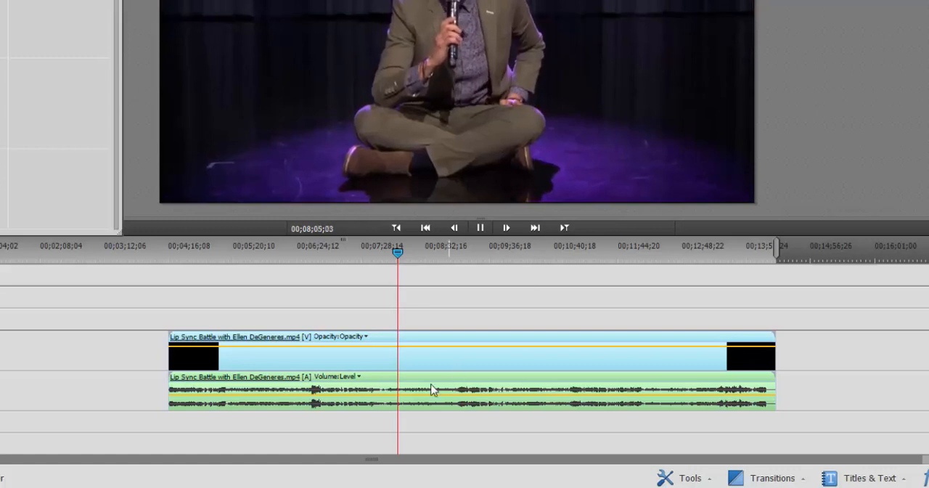
key("space")
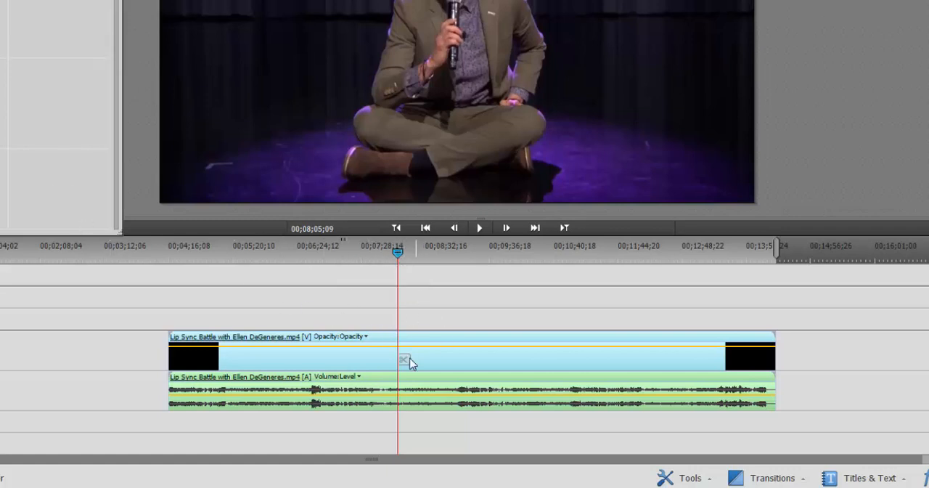
Split the Lip Sync Battle clip at 00;07;44;08 and delete the part before the cut
left_click_drag(396, 253, 379, 287)
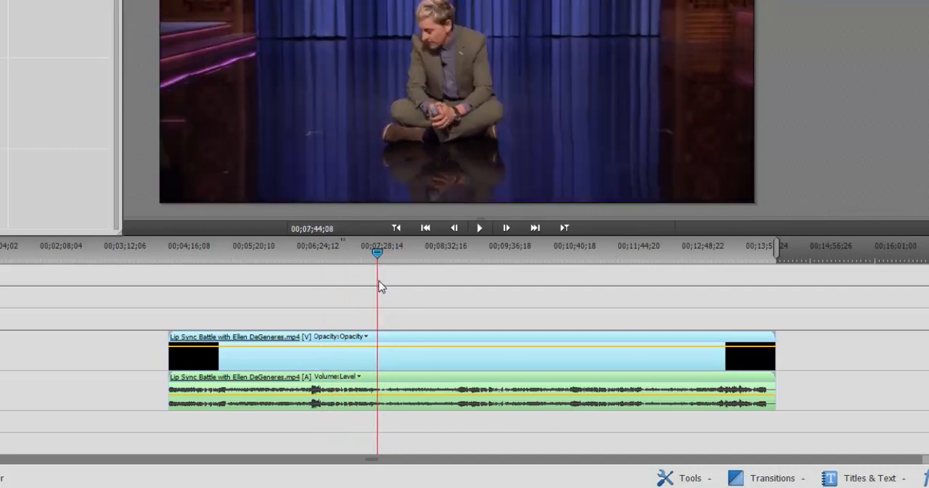
left_click(382, 360)
left_click(331, 366)
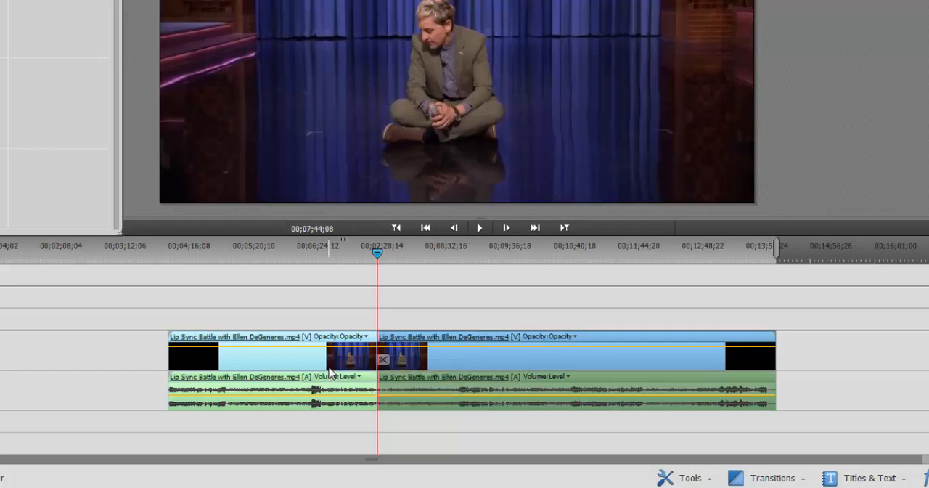
key("Delete")
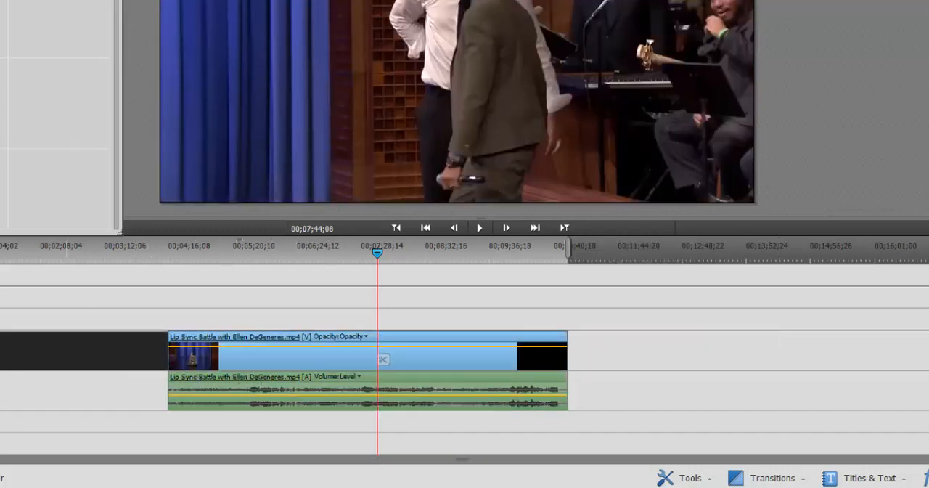
Place the Diana Ross song on the Narration track after the video clip and expand that track to show the waveform
left_click_drag(66, 6, 592, 420)
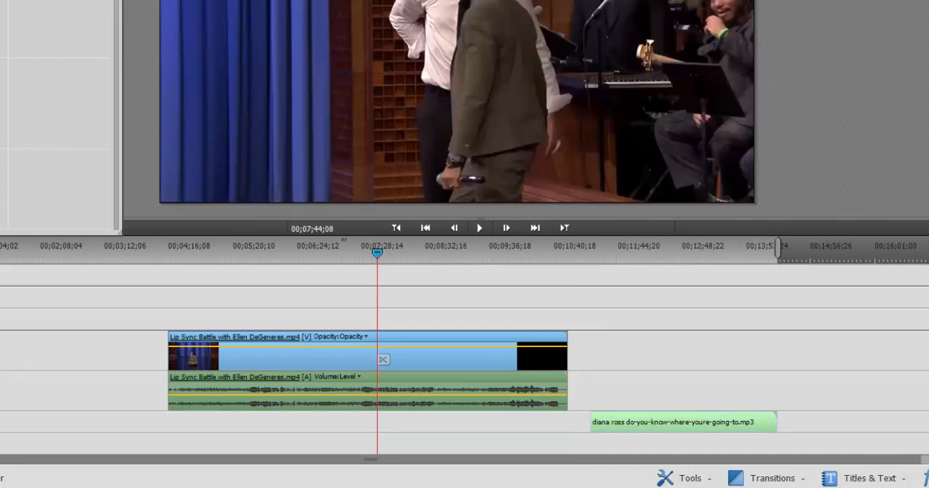
left_click(598, 255)
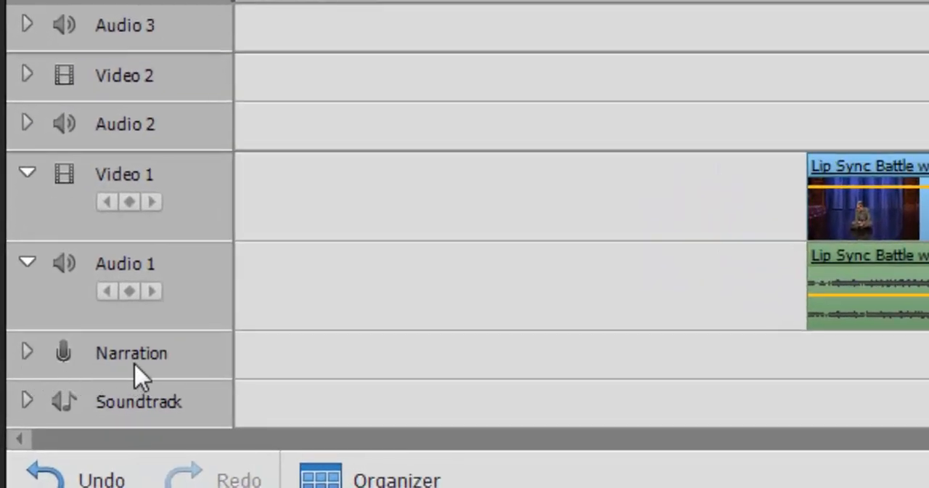
left_click(23, 355)
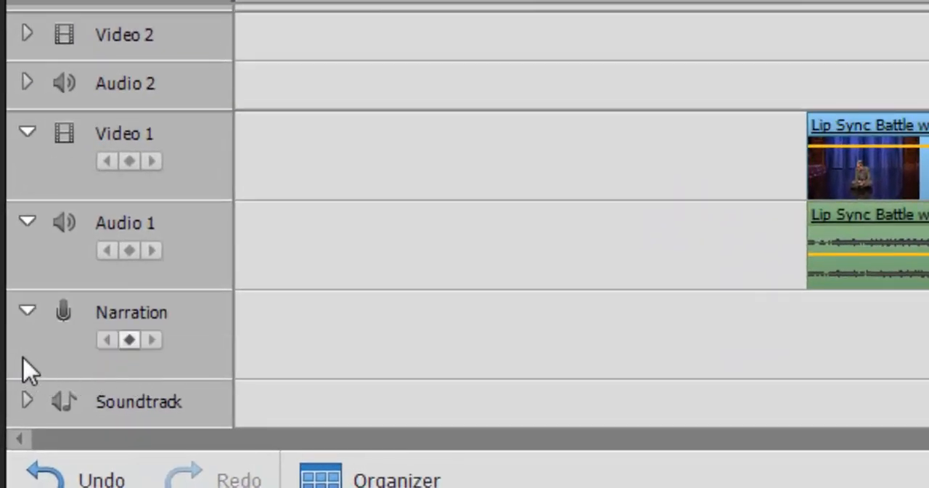
left_click(28, 312)
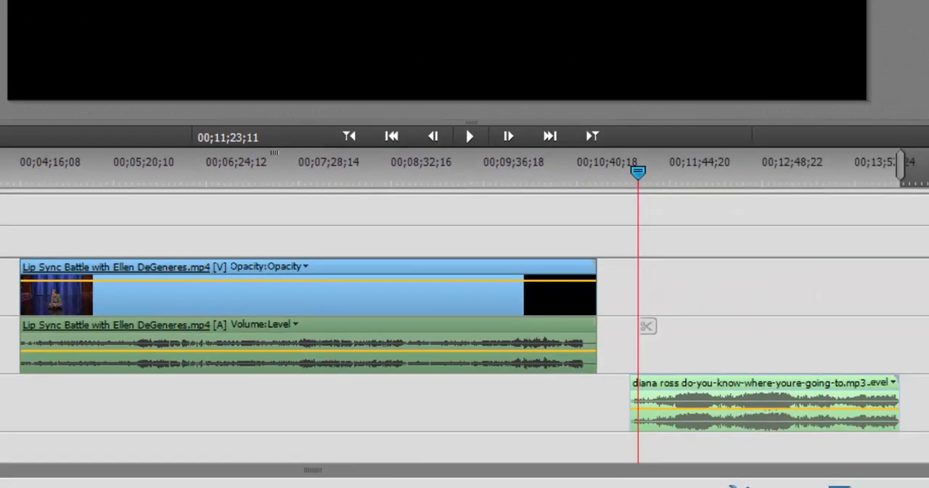
Play the song's opening to find where the music starts, and trim the beginning of the song to about 00;11;42
key("space")
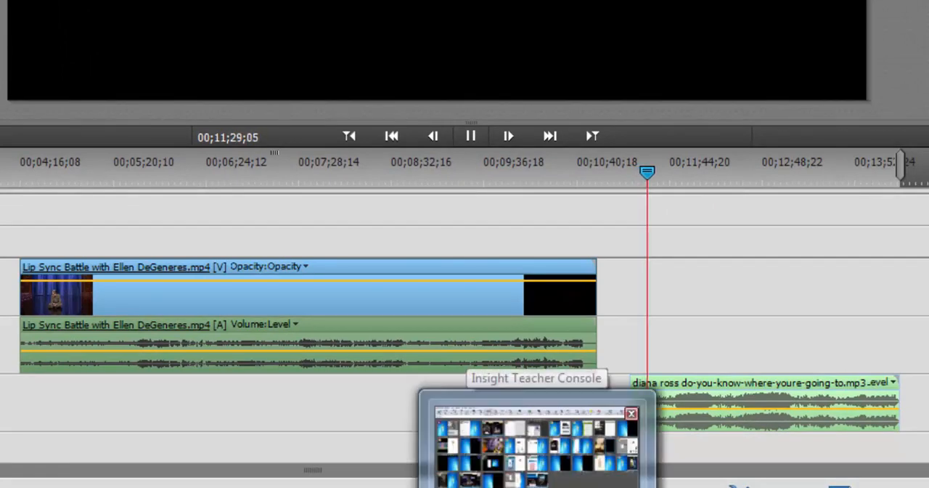
left_click(537, 487)
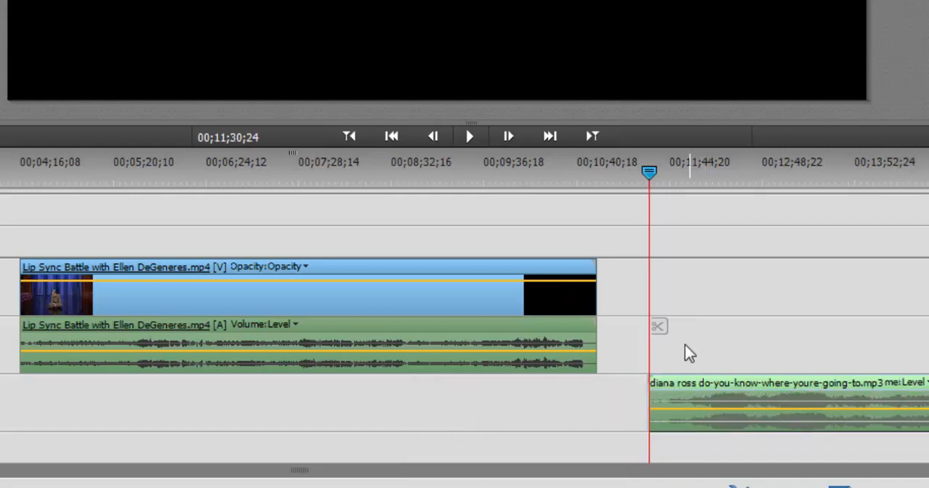
left_click(672, 175)
key("space")
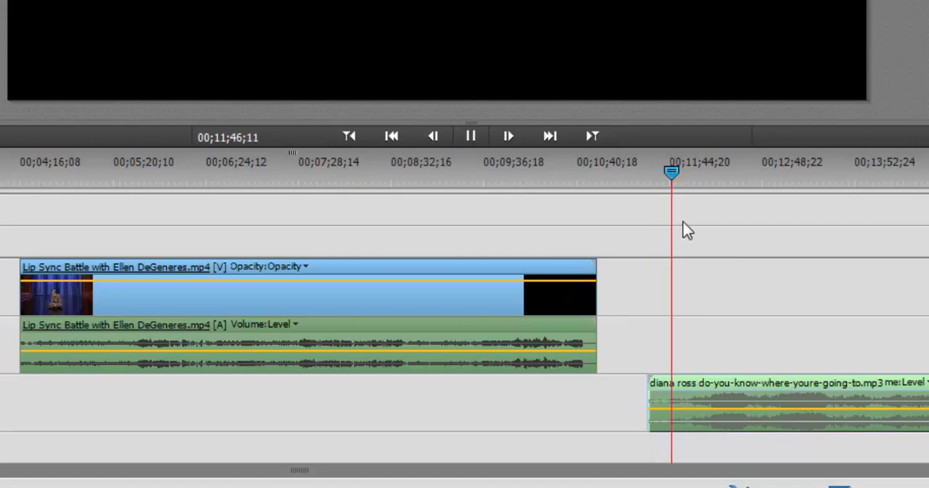
left_click(652, 173)
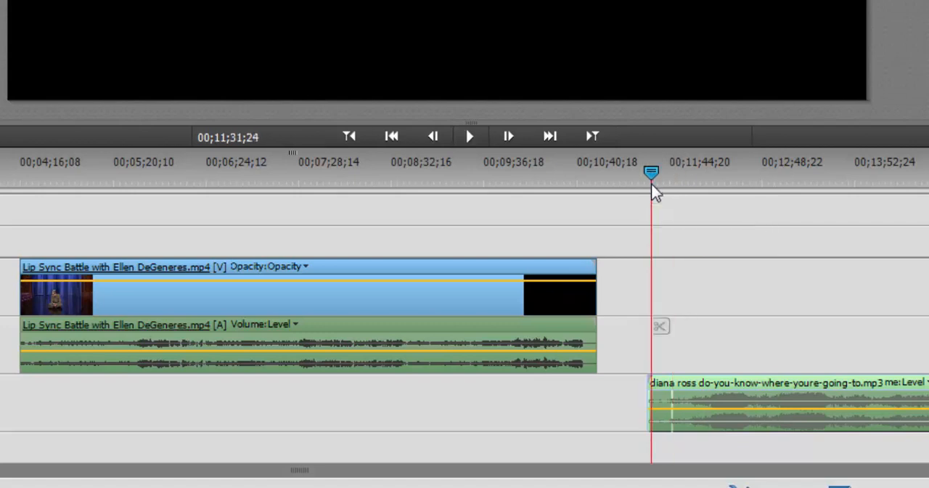
key("equal")
key("equal")
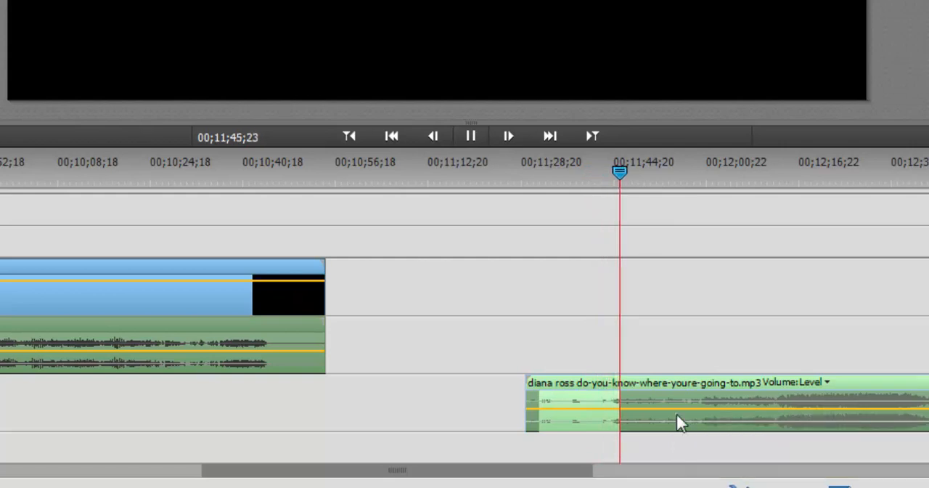
key("space")
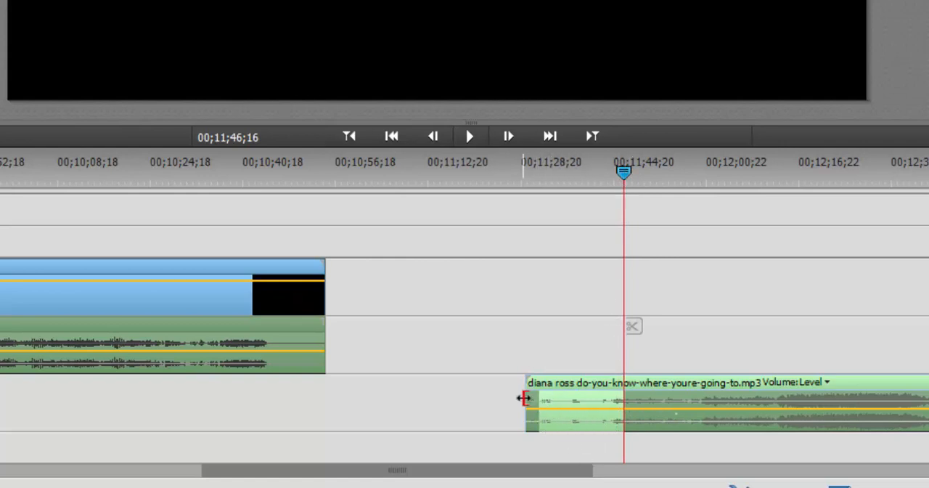
left_click_drag(523, 399, 597, 396)
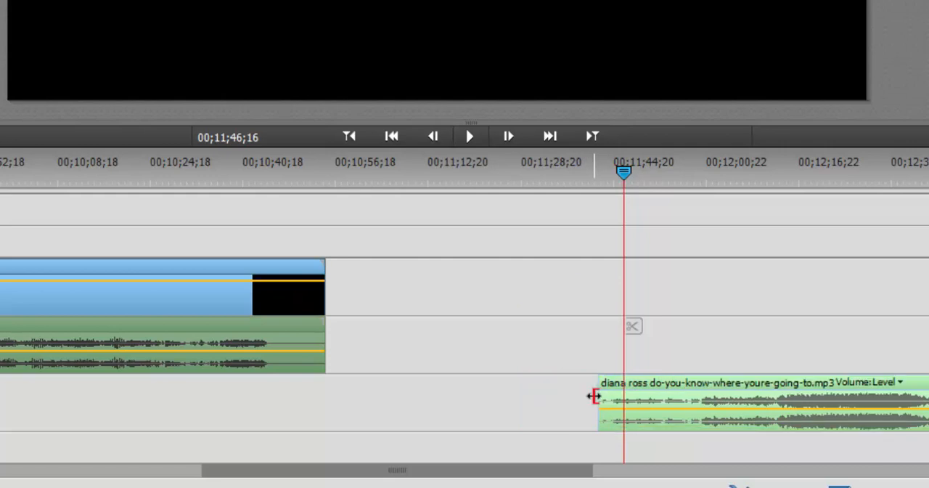
Move the trimmed song so it starts together with the video clip, and play both from 00;04;13;17
left_click(724, 403)
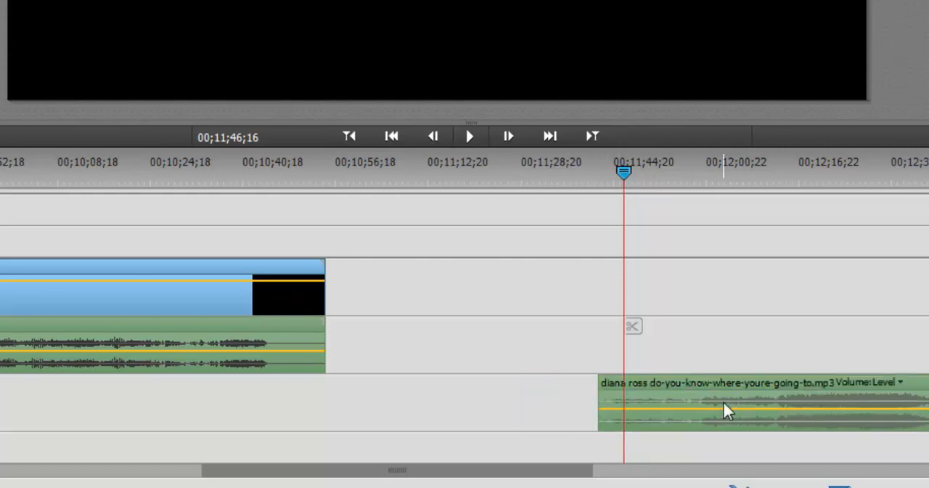
key("minus")
key("minus")
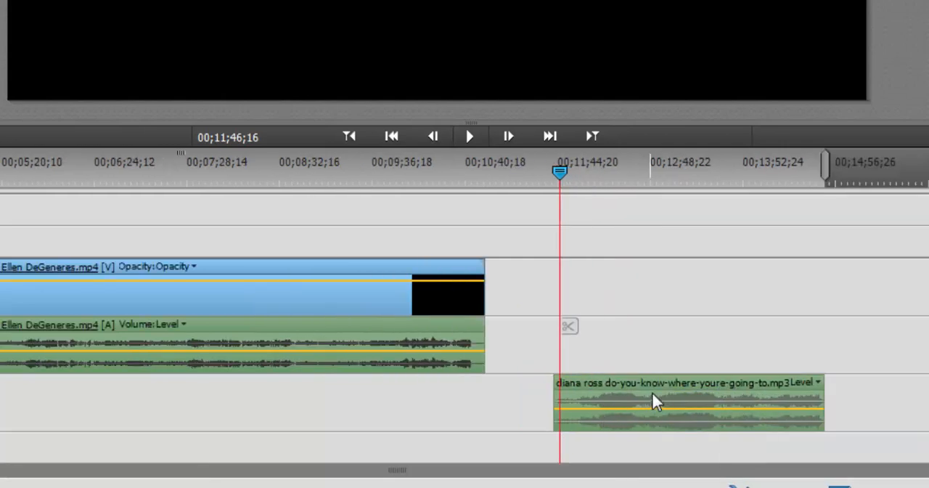
left_click_drag(679, 385, 135, 402)
left_click_drag(235, 402, 139, 407)
left_click(42, 176)
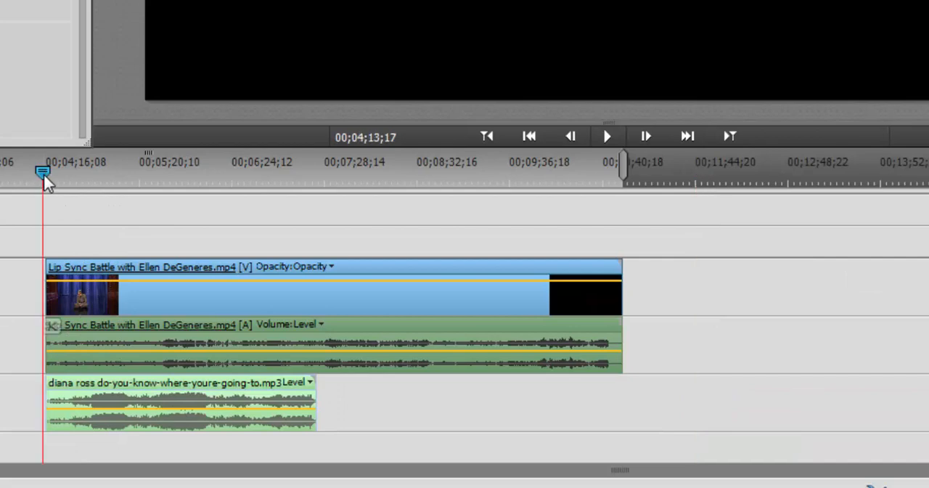
key("space")
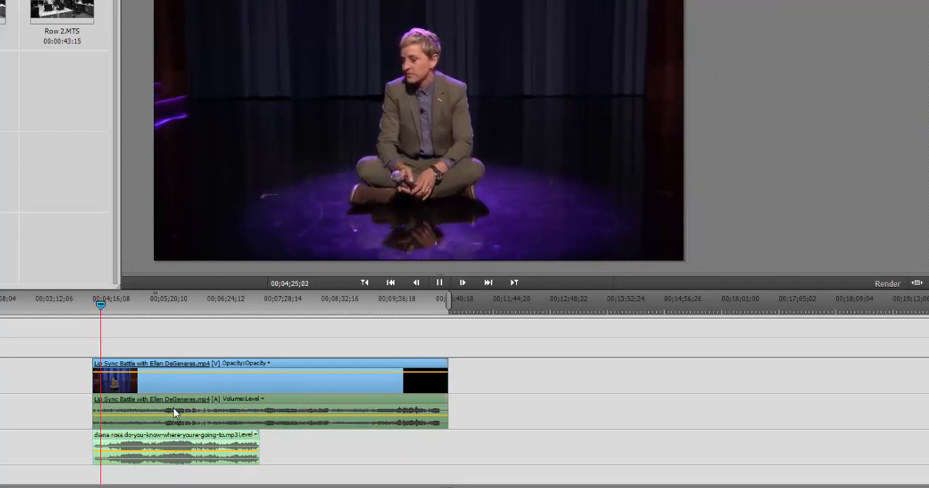
Lower the volume level of the video clip's own audio to the minimum and play the result
left_click(175, 450)
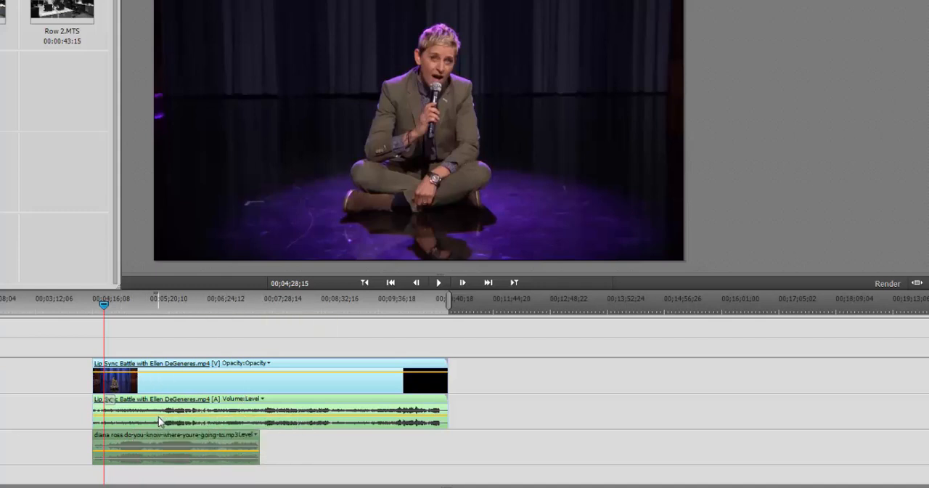
mouse_move(159, 417)
left_mouse_down()
mouse_move(161, 403)
mouse_move(156, 436)
mouse_move(154, 416)
mouse_move(150, 427)
left_mouse_up()
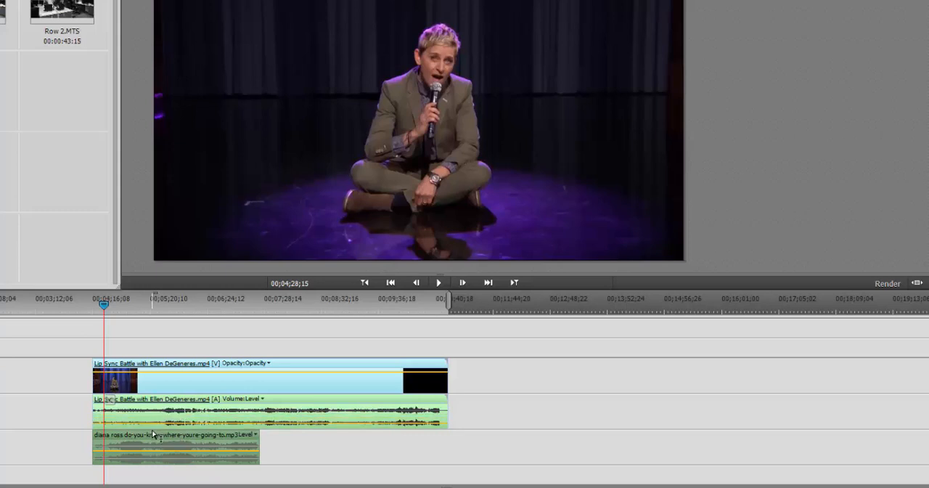
key("space")
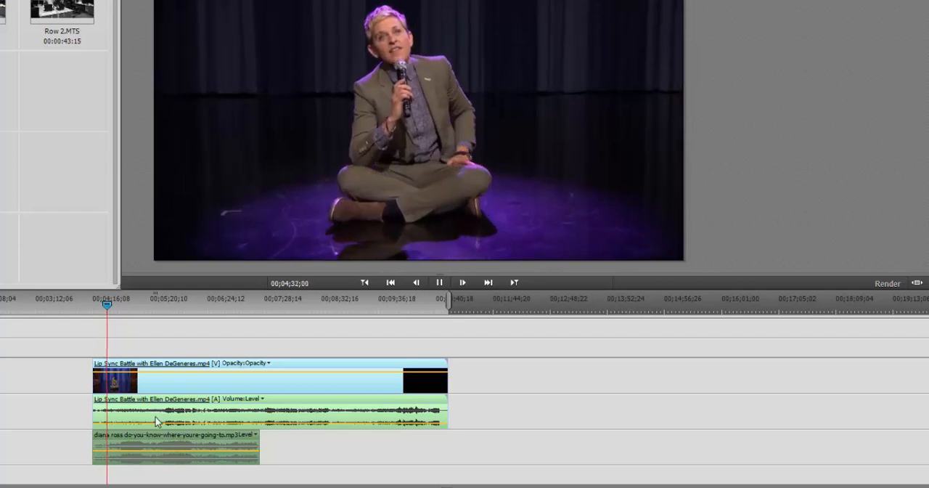
key("space")
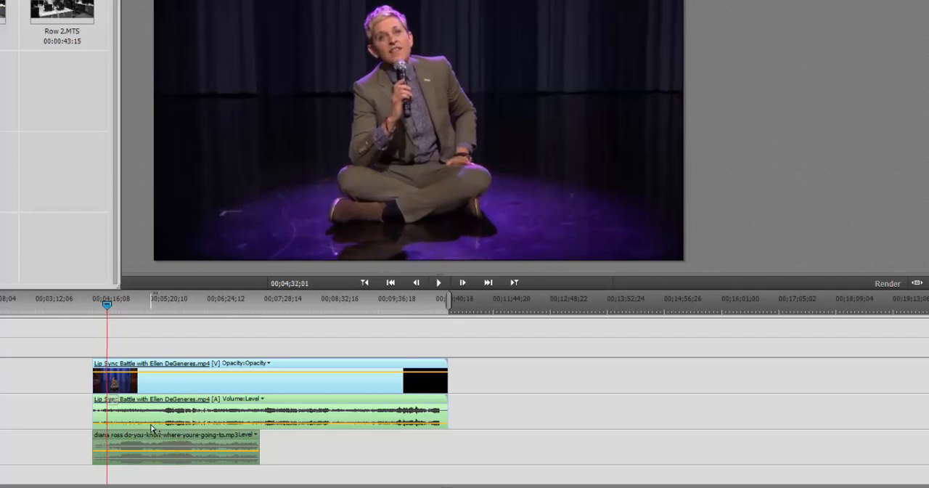
Delete the audio of the Lip Sync Battle clip, keeping its video
left_click(488, 396)
left_click(336, 396)
right_click(283, 389)
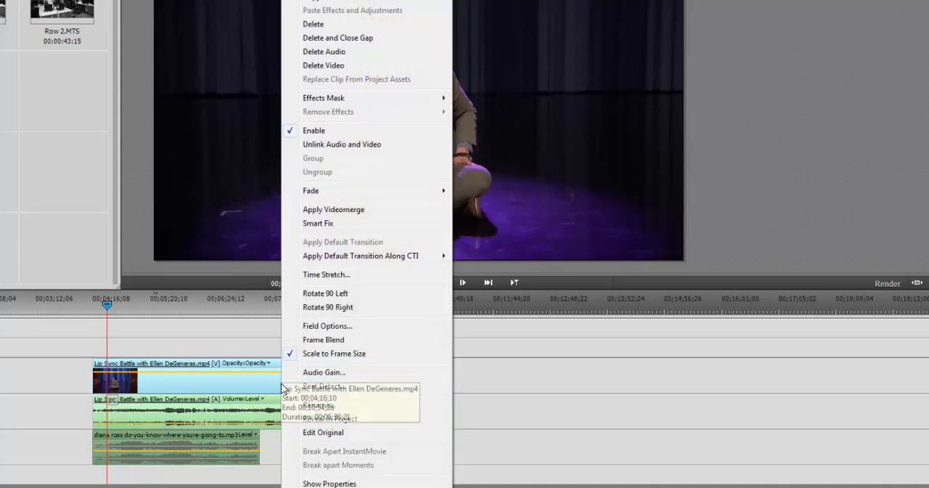
left_click(324, 51)
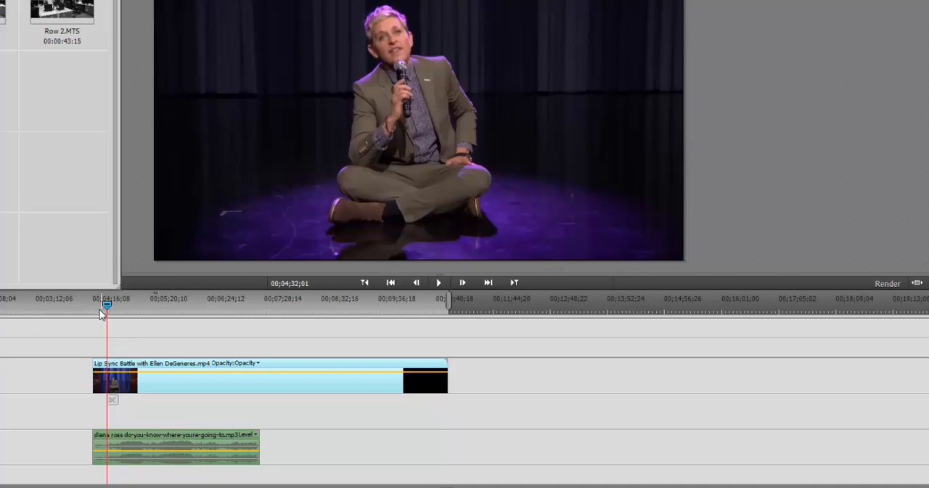
Find where the performer starts singing, move the song on the Narration track to start at 00;04;28;05, and play back the sync
left_click_drag(107, 305, 98, 307)
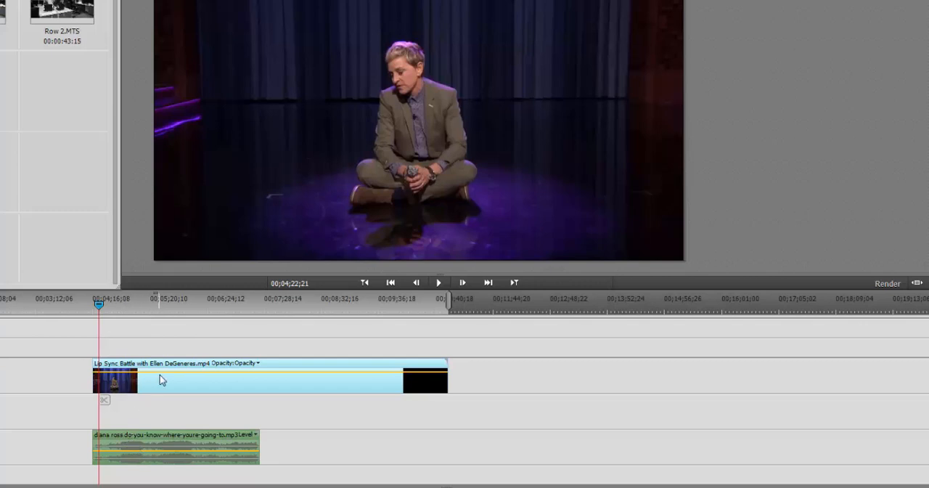
key("space")
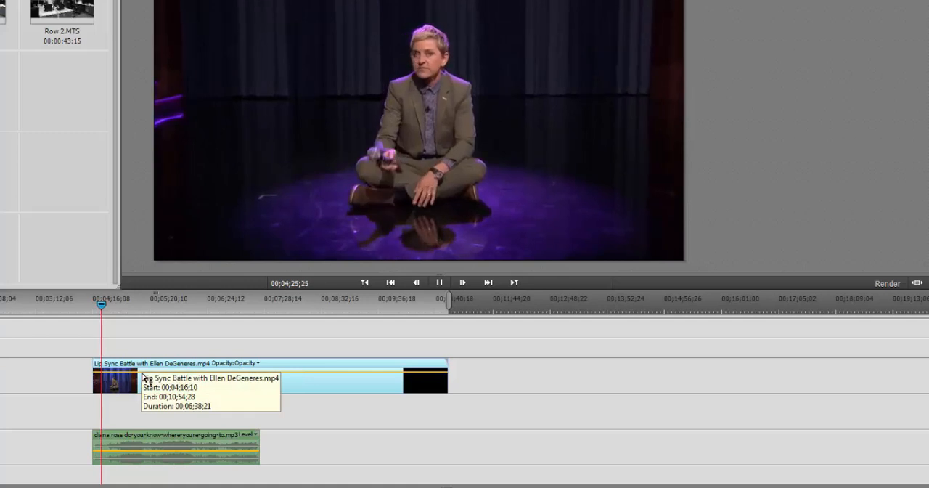
key("space")
left_click(125, 439)
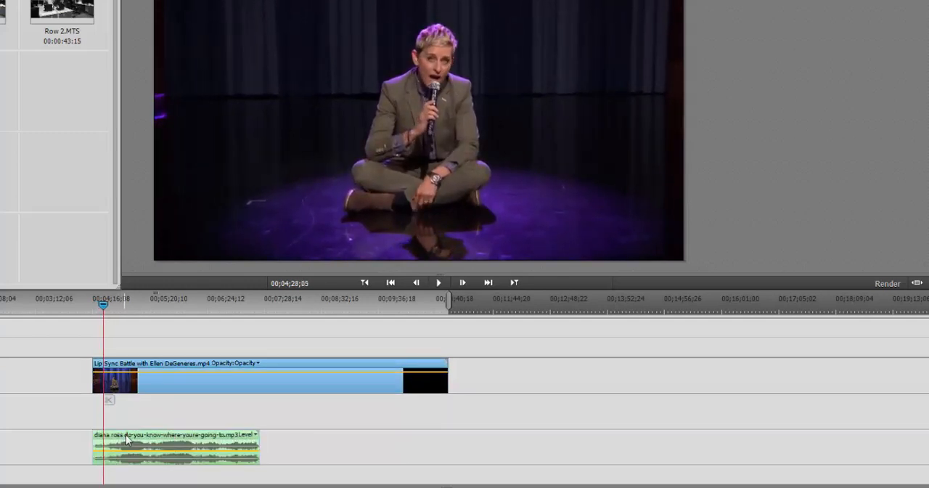
left_click_drag(126, 439, 137, 439)
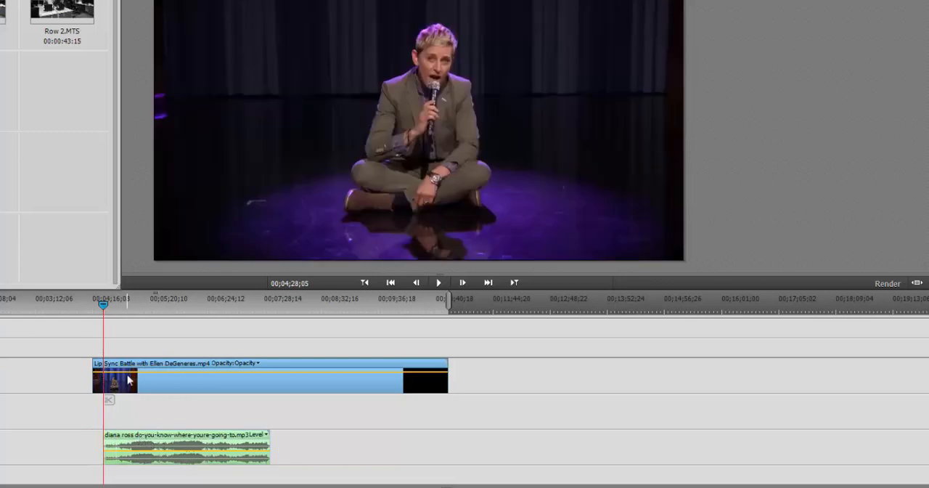
key("space")
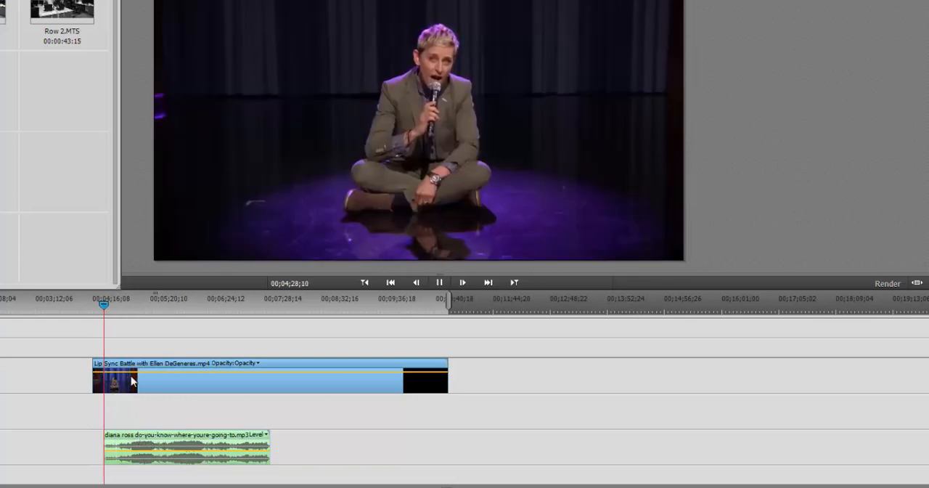
left_click(99, 308)
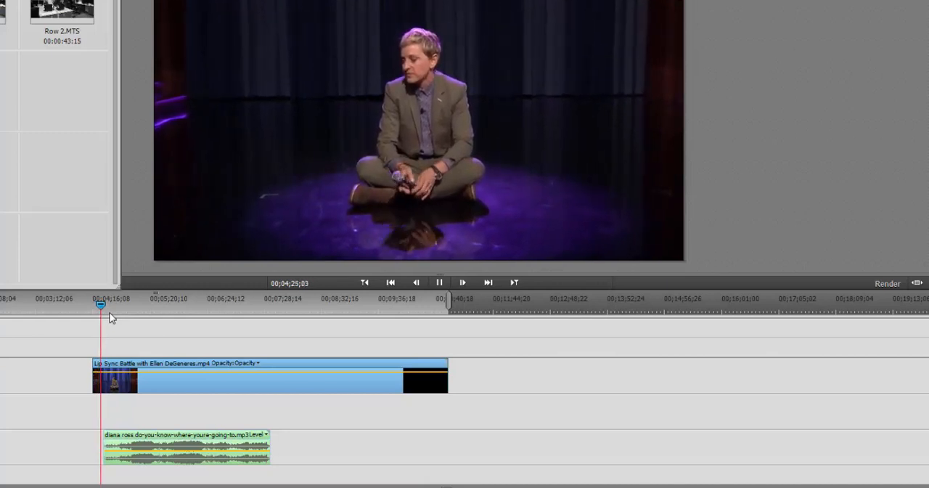
Move the song on the Narration track about 3 seconds earlier relative to the Lip Sync Battle clip
key("=")
key("=")
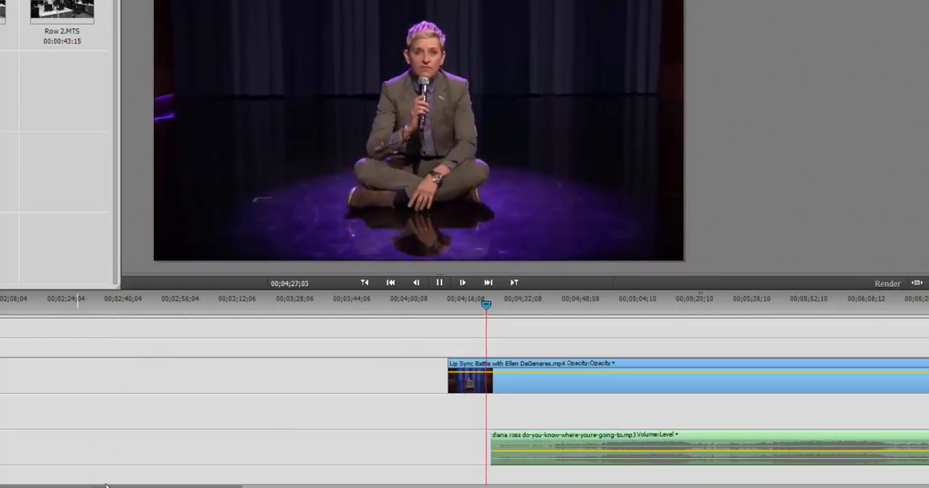
key("space")
left_click_drag(123, 486, 166, 486)
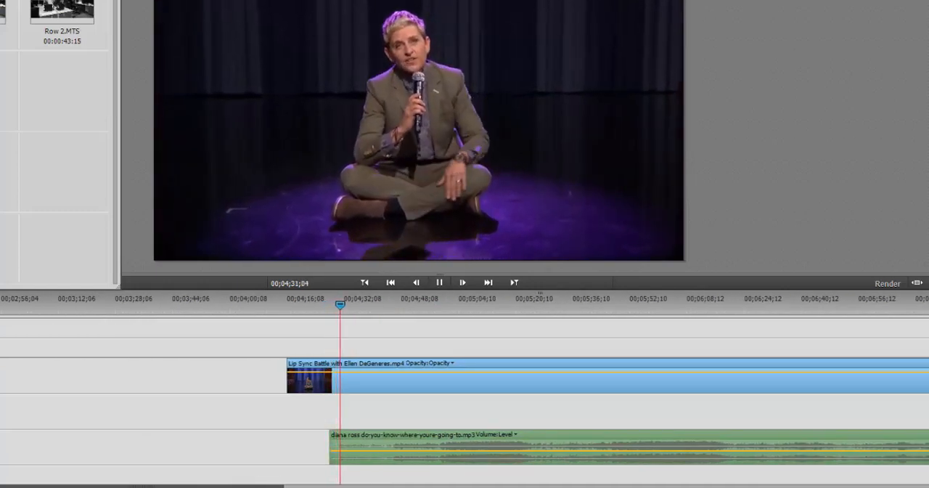
left_click(368, 388)
left_click(415, 443)
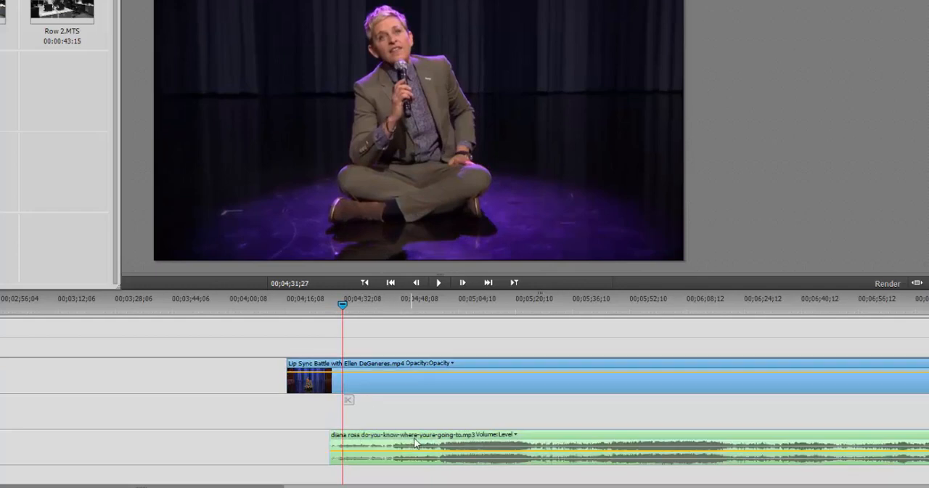
left_click_drag(425, 444, 411, 442)
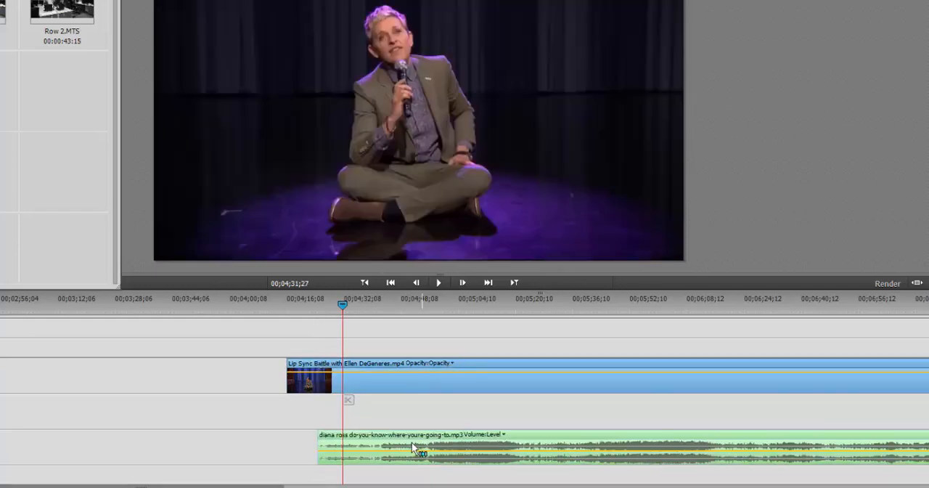
Play the video and song from where the song begins to check the sync, and select the song
left_click(320, 305)
key("space")
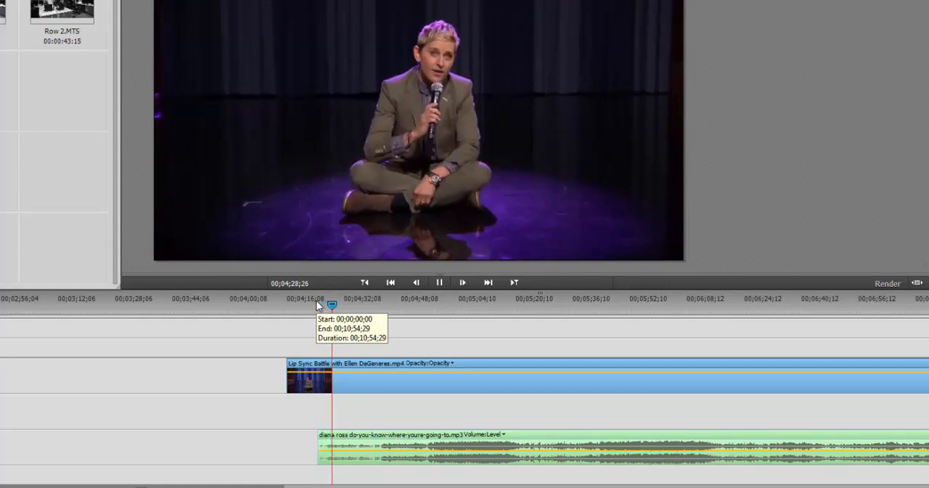
left_click(433, 463)
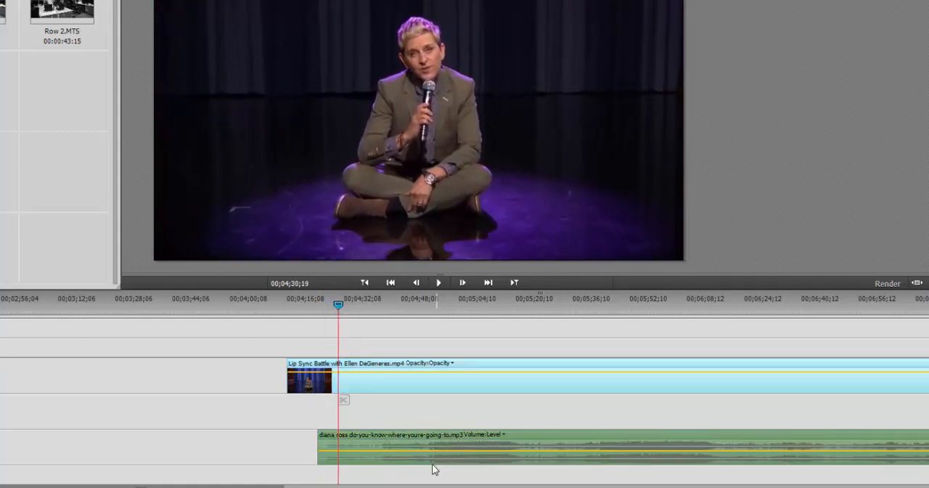
left_click(384, 446)
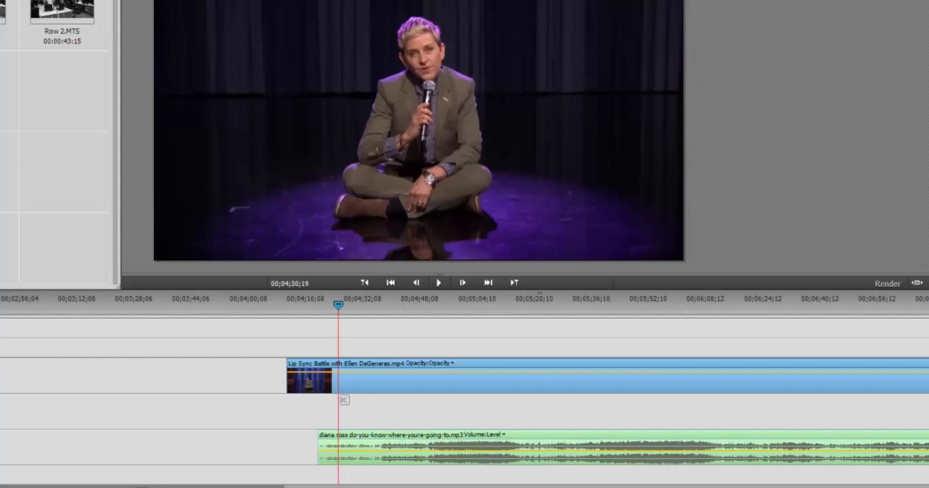
Switch to the assignment document in Google Docs and highlight the instruction about nudging a clip one frame at a time
left_click_drag(928, 44, 559, 0)
scroll(494, 341, "down", 15)
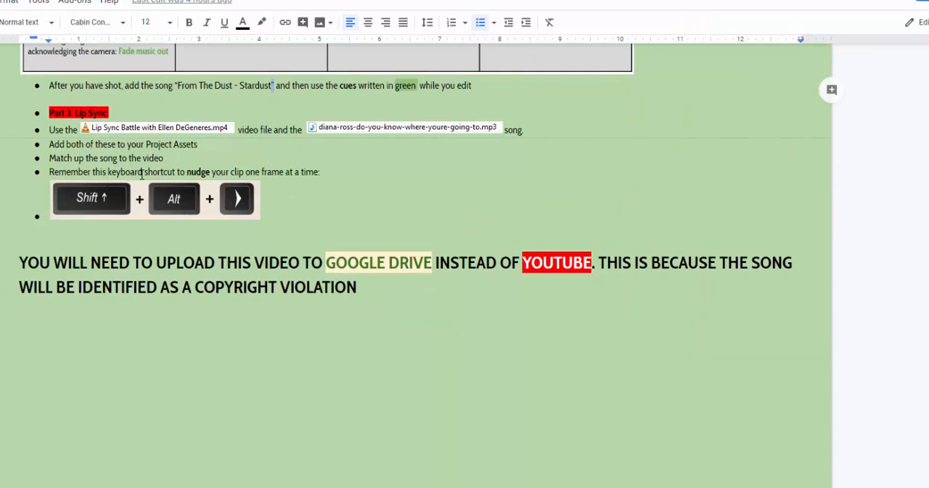
left_click_drag(144, 172, 302, 172)
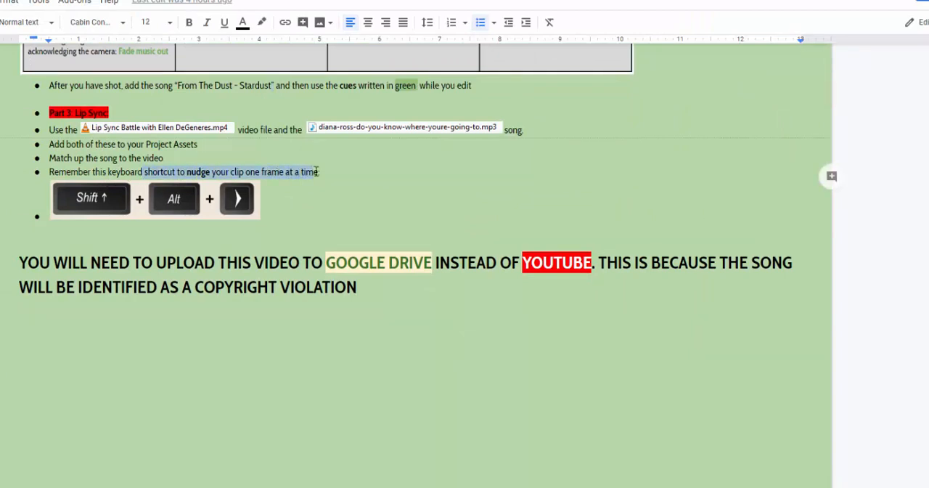
double_click(282, 171)
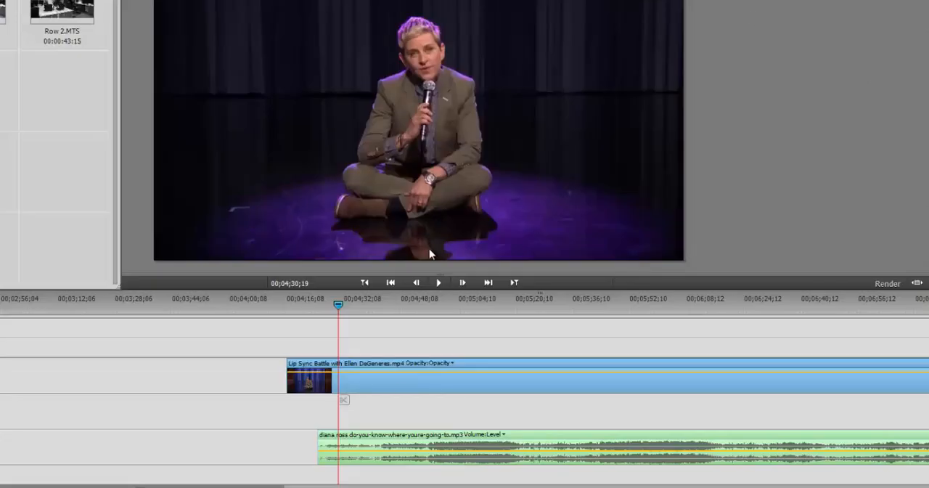
Nudge the selected song frame by frame along its track, first earlier and then later, to fine-tune its start
key("=")
key("=")
key("=")
left_click(349, 448)
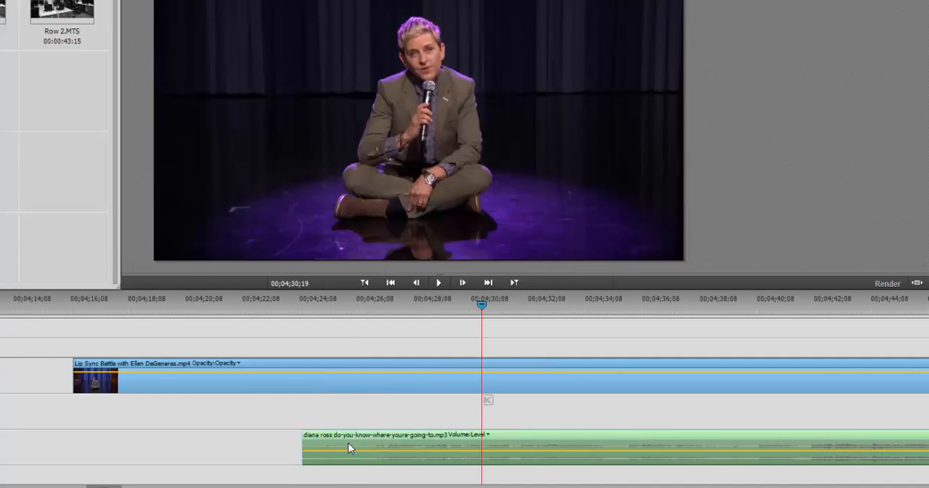
key("alt+shift+comma")
key("alt+shift+comma")
key("alt+shift+period")
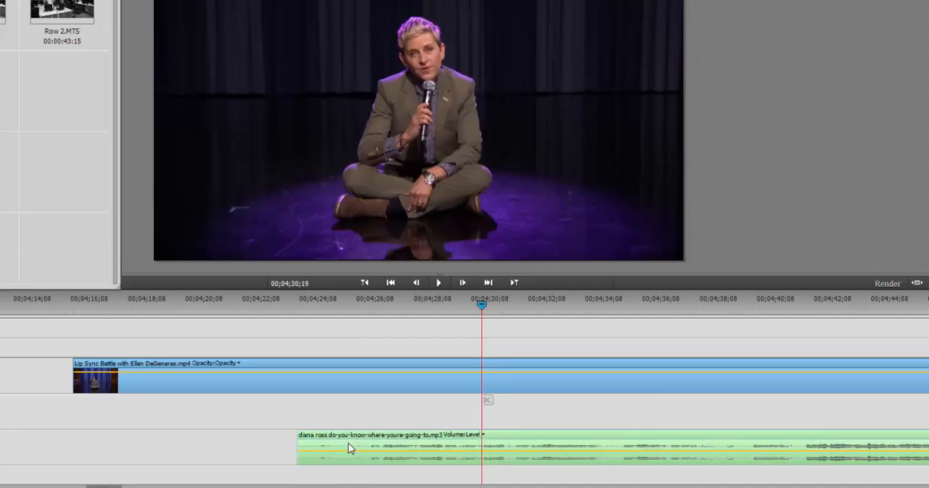
key("alt+shift+period")
key("alt+shift+period")
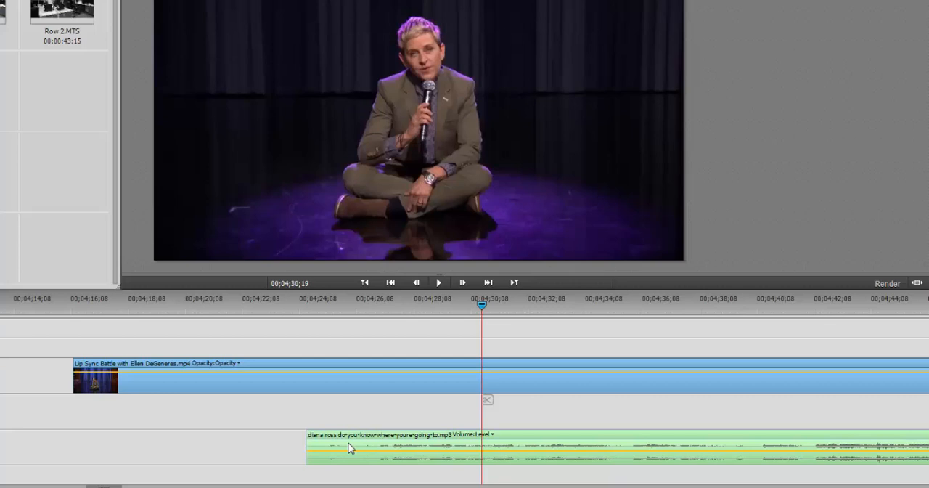
Play the video with the nudged song from about 00;04;26 to check the lip sync
left_click(398, 309)
left_click(367, 307)
key("space")
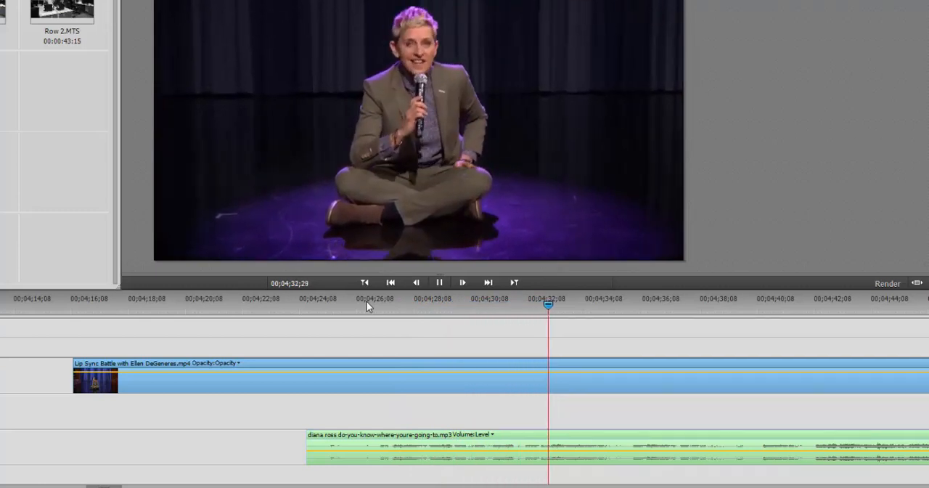
key("space")
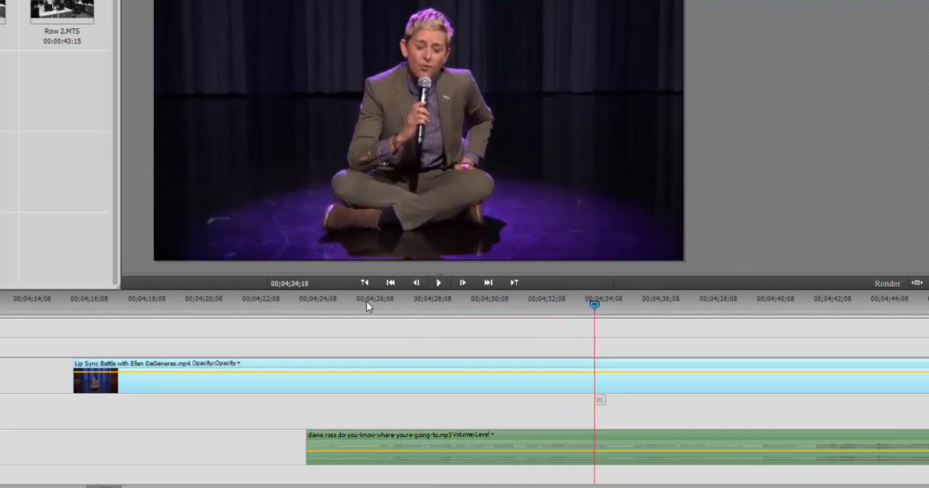
Trim the start of the Lip Sync Battle clip to the beginning of the song and play from the new start
key("minus")
key("minus")
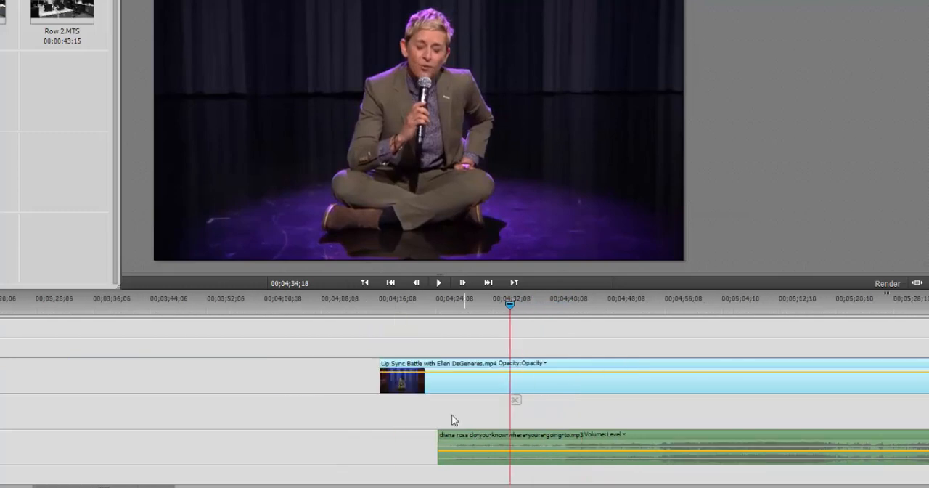
key("minus")
key("minus")
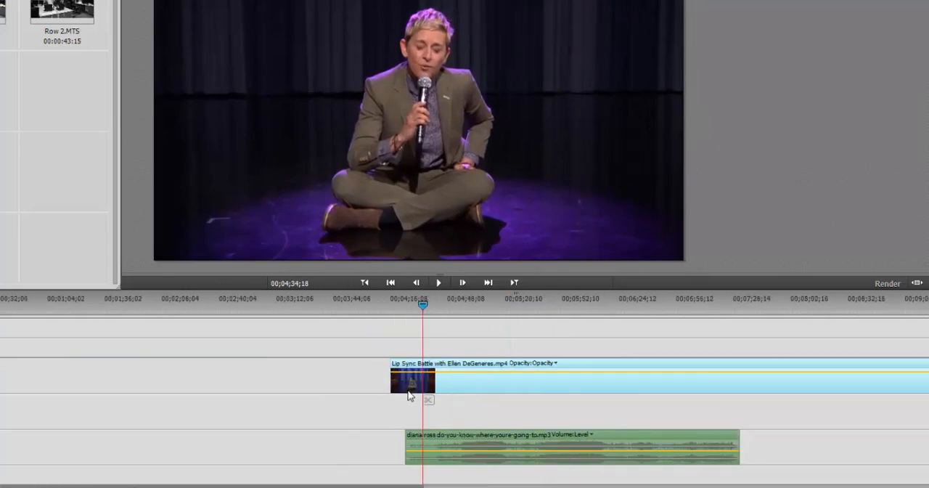
left_click_drag(390, 383, 404, 378)
left_click(390, 306)
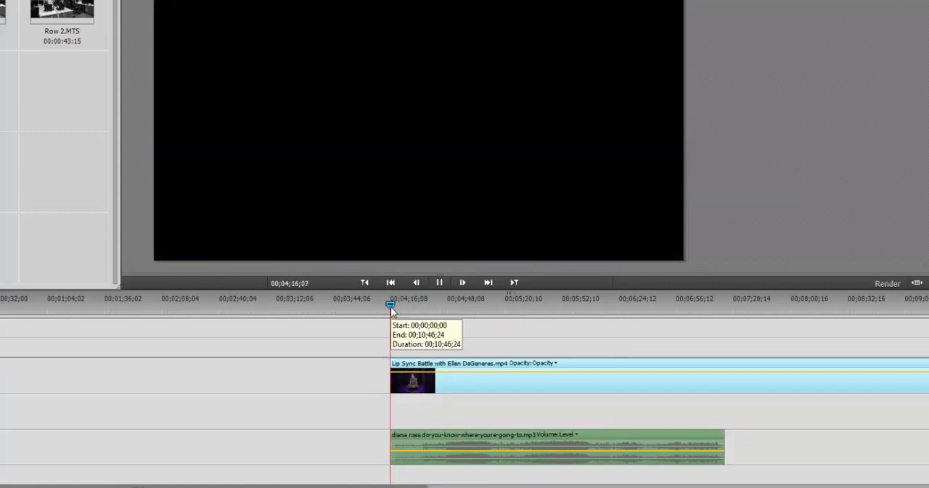
key("space")
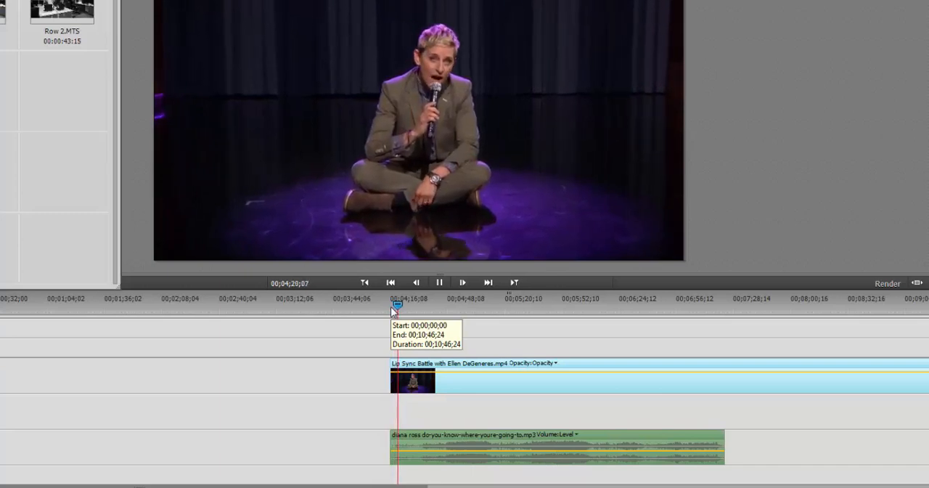
key("space")
Trim the end of the Lip Sync Battle clip to the end of the song
key("minus")
key("minus")
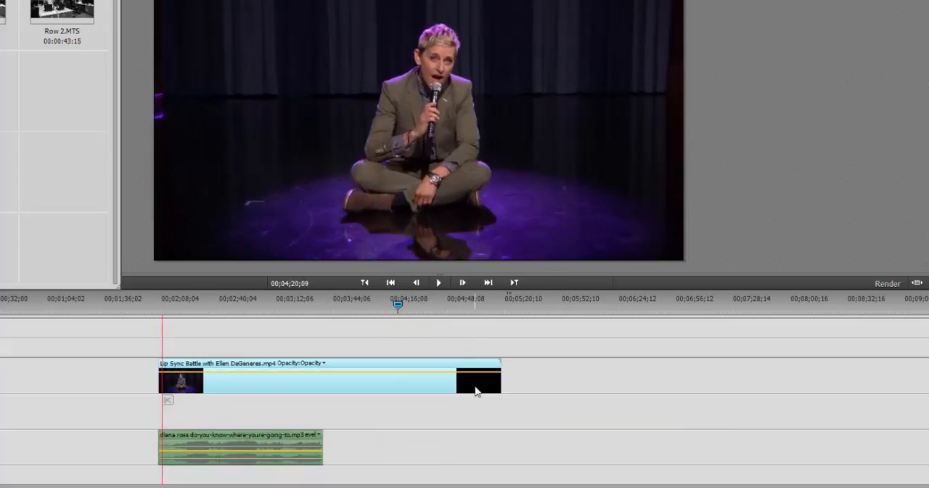
left_click_drag(501, 382, 321, 409)
left_click(78, 381)
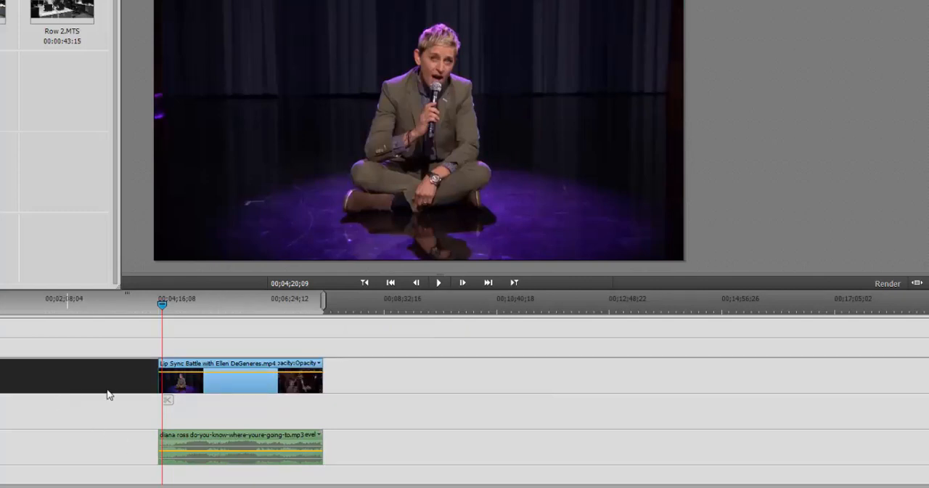
left_click(83, 456)
left_click(90, 388)
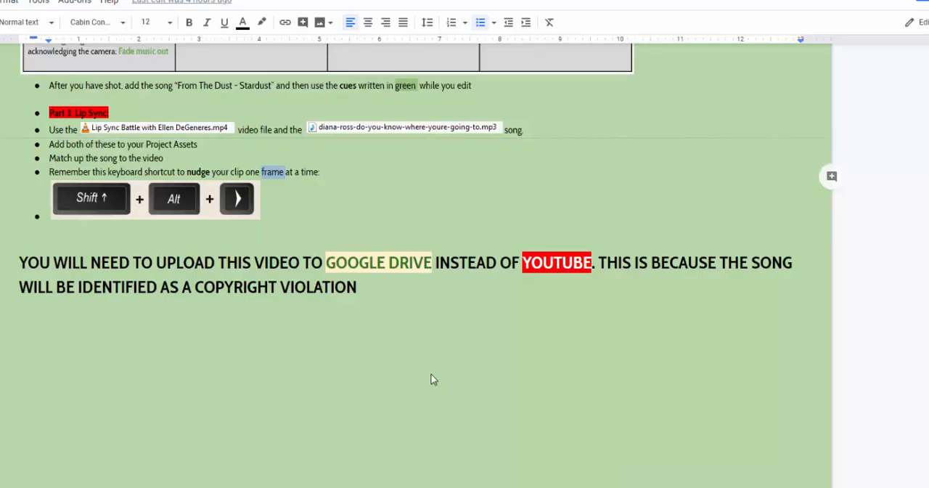
Switch to the assignment document and highlight the note on uploading the video to Google Drive instead of YouTube
scroll(434, 379, "down", 2)
left_click_drag(90, 203, 433, 207)
left_click_drag(520, 203, 596, 207)
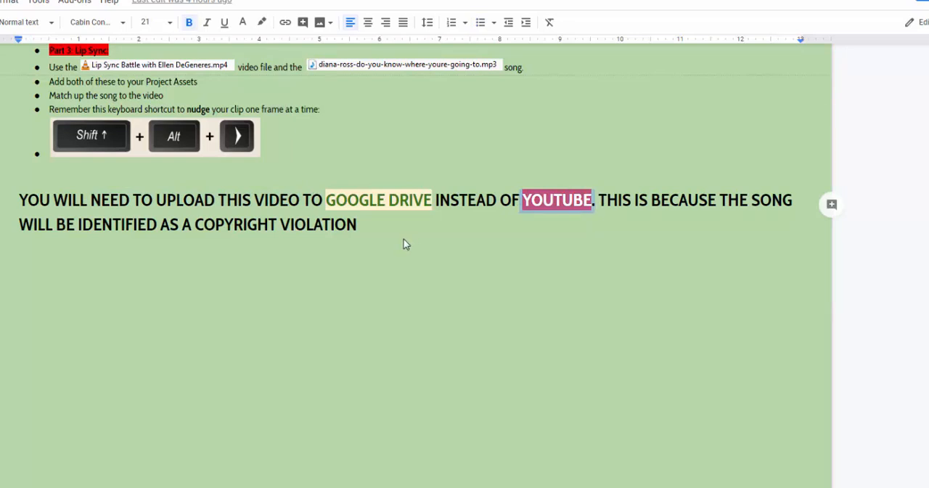
left_click(290, 204)
left_click_drag(316, 204, 444, 202)
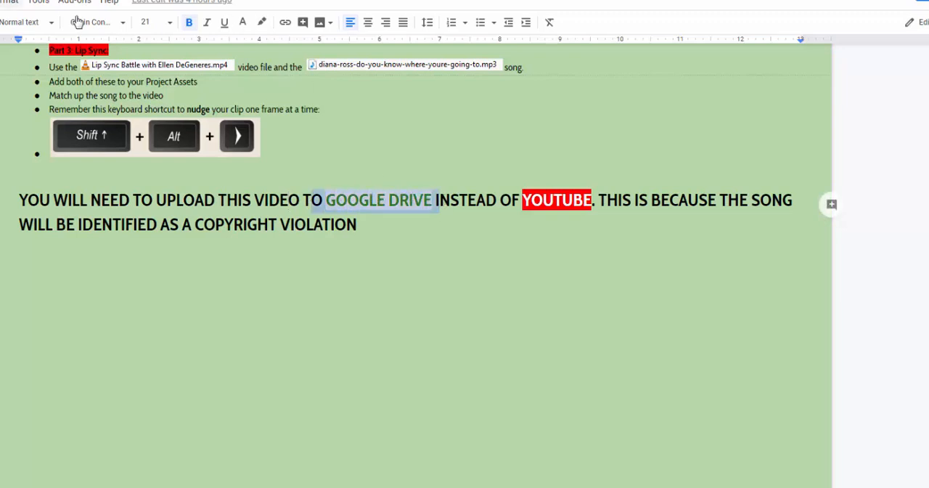
Review the YouTube link field and its upload instructions in the assignment, and switch back to Adobe Premiere Elements
scroll(342, 147, "up", 12)
scroll(344, 148, "up", 1)
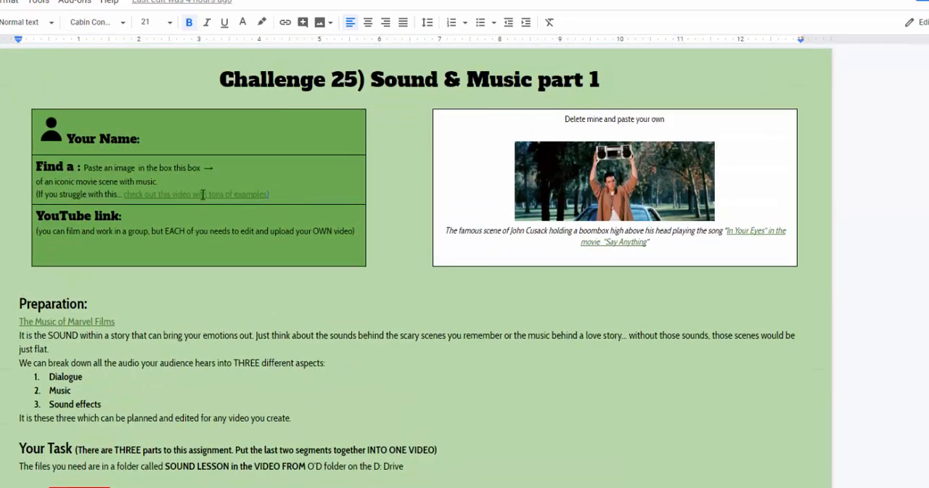
left_click(120, 231)
left_click(60, 219)
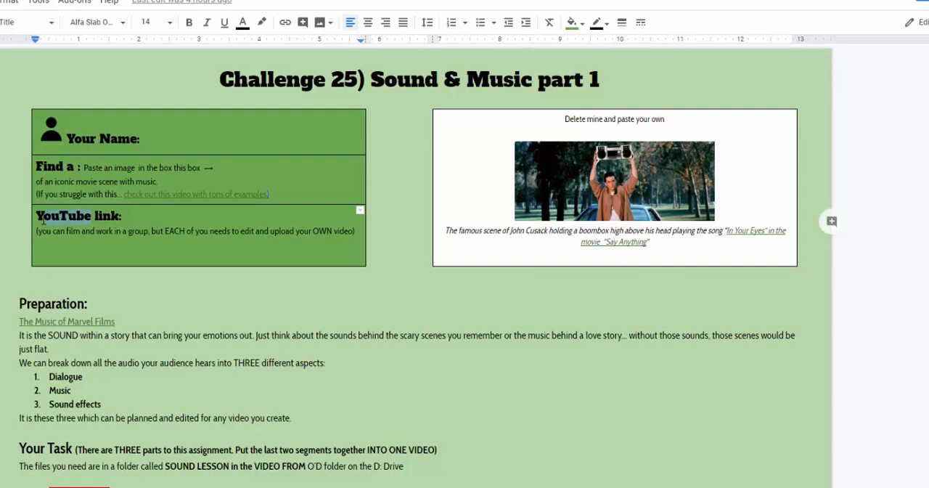
left_click(110, 266)
left_click(108, 247)
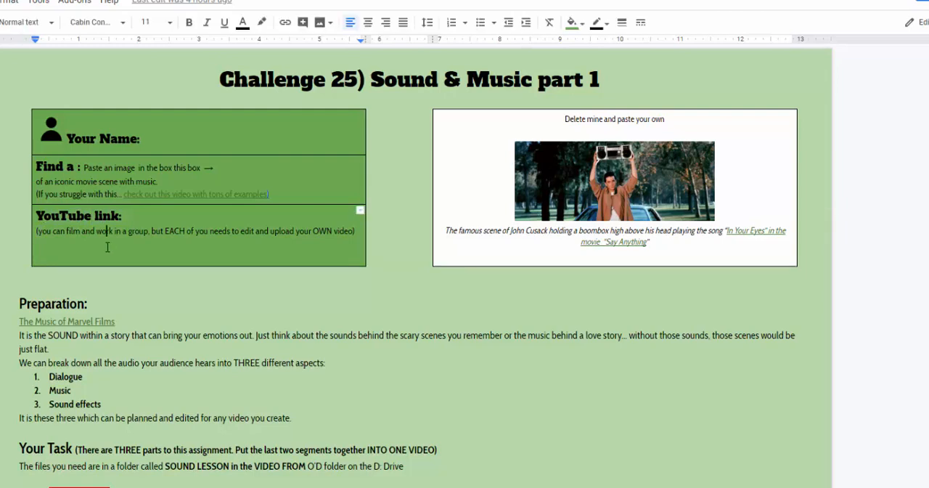
left_click_drag(43, 234, 332, 234)
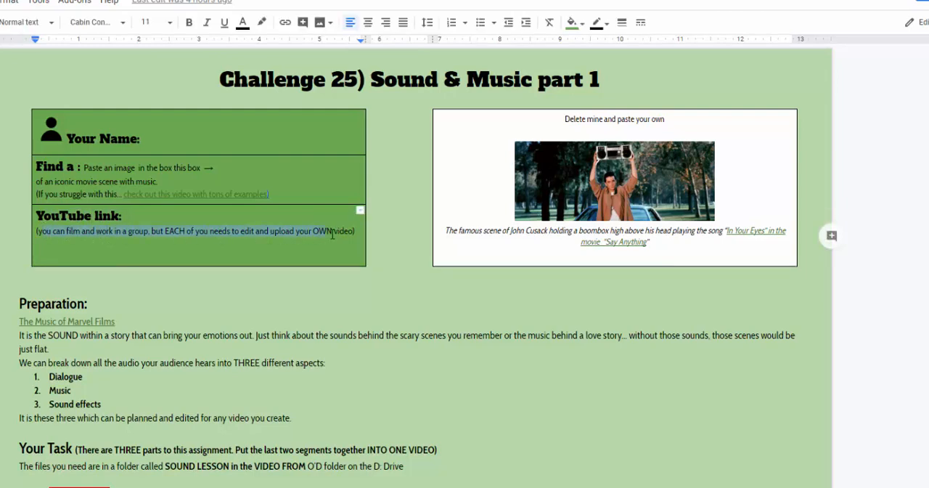
left_click(313, 248)
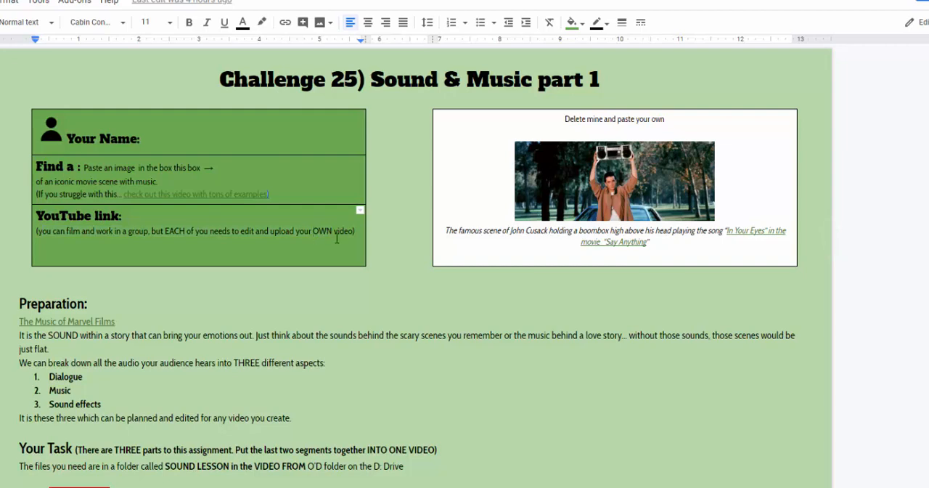
mouse_move(888, 487)
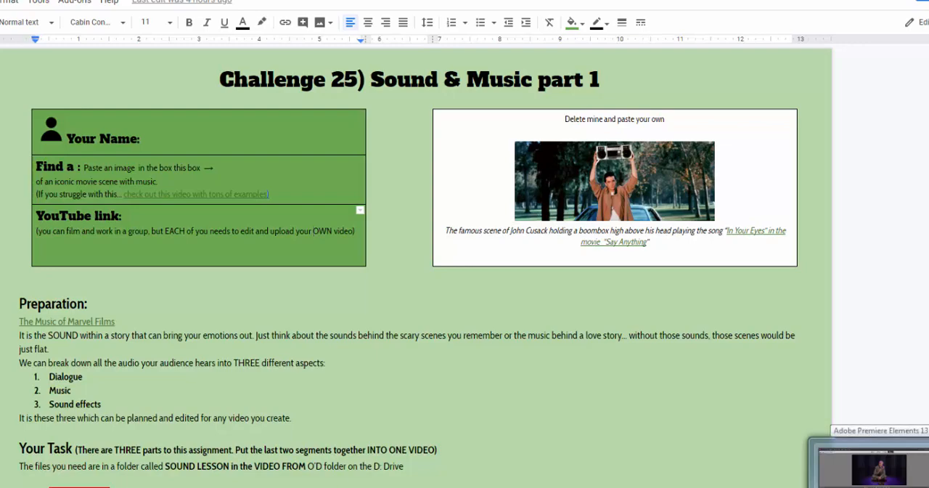
left_click(878, 469)
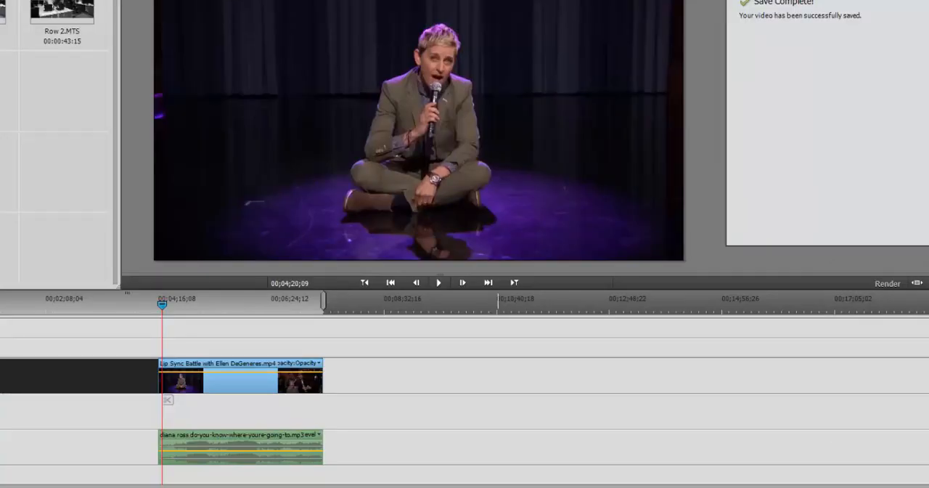